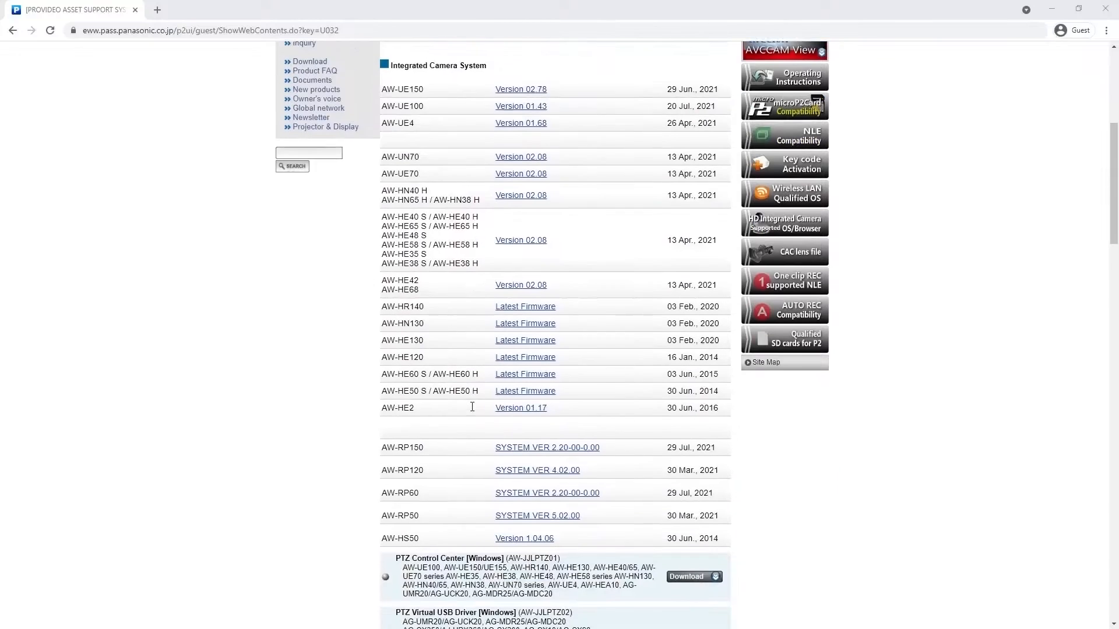
scroll(472, 406, "down", 2)
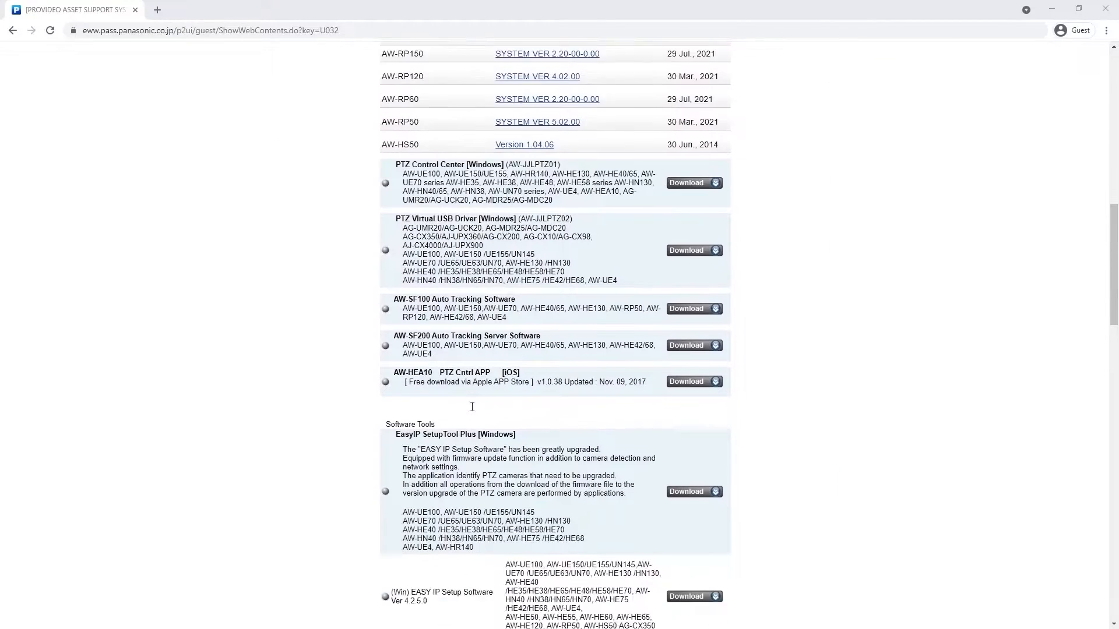
Download EasyIP SetupTool Plus for Windows from the Panasonic support page, accepting the licence terms
left_click(691, 478)
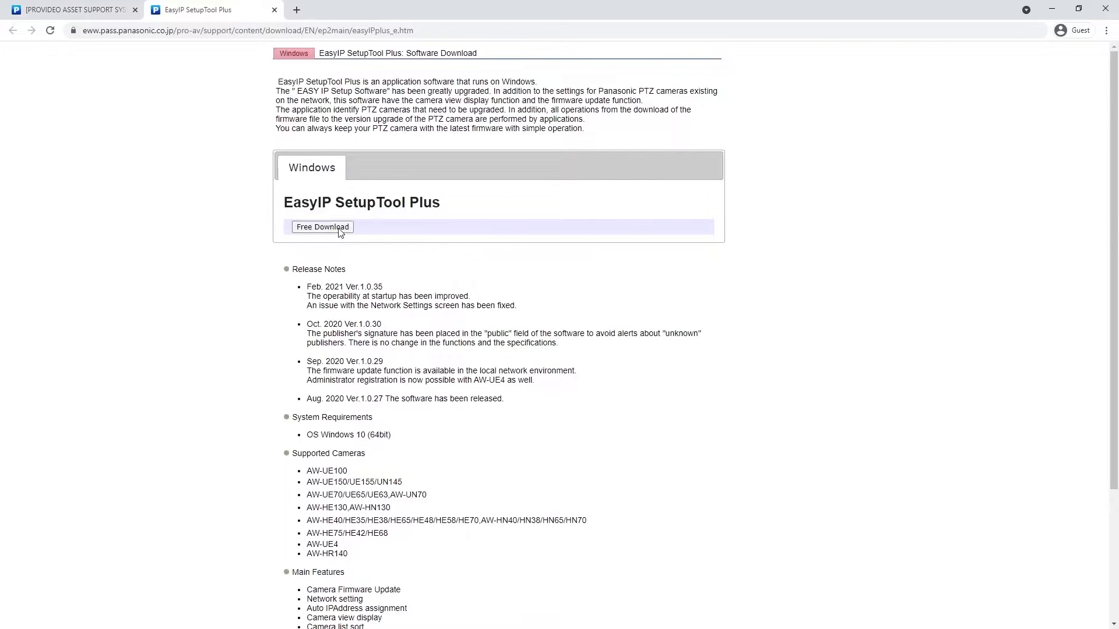
left_click(323, 227)
scroll(424, 428, "down", 10)
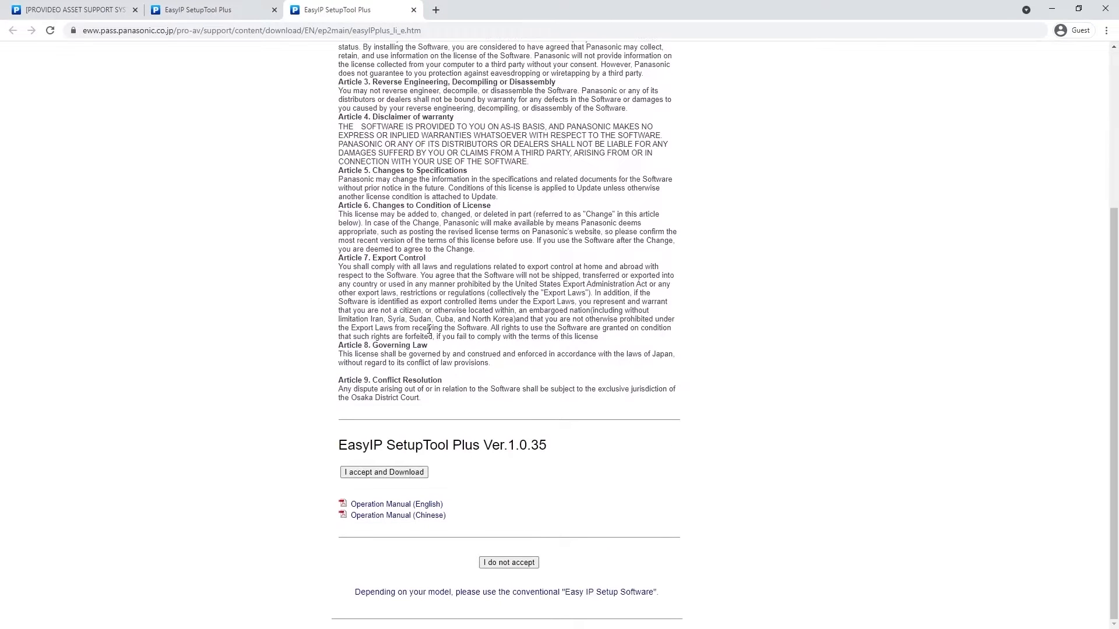
left_click(408, 472)
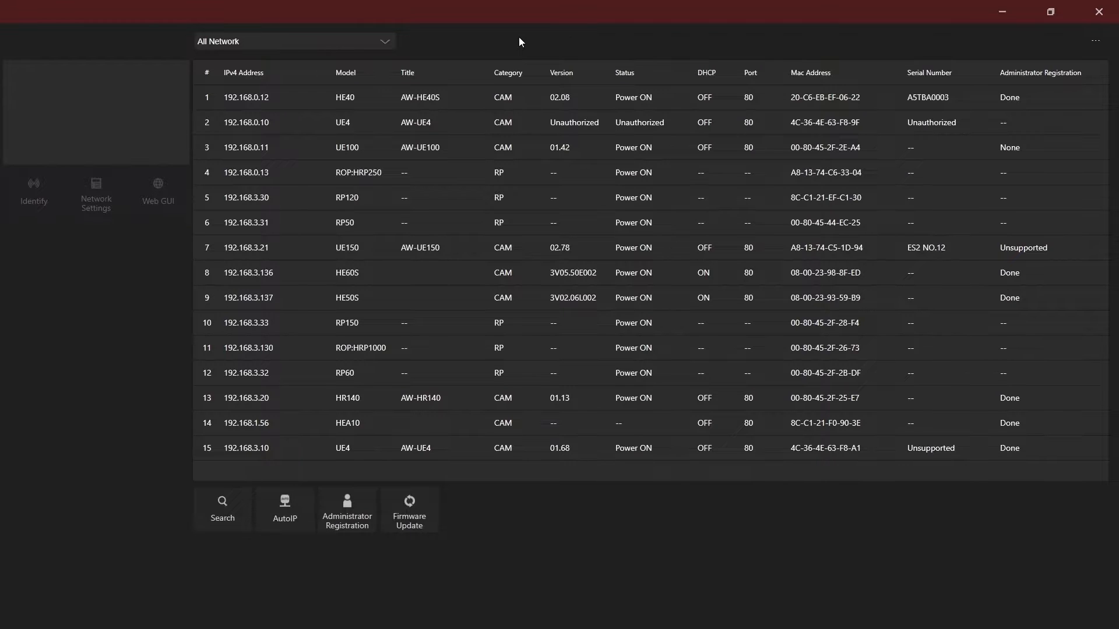
Search the network for devices and limit the list to the 192.168.0.169 Ethernet adapter
left_click(232, 509)
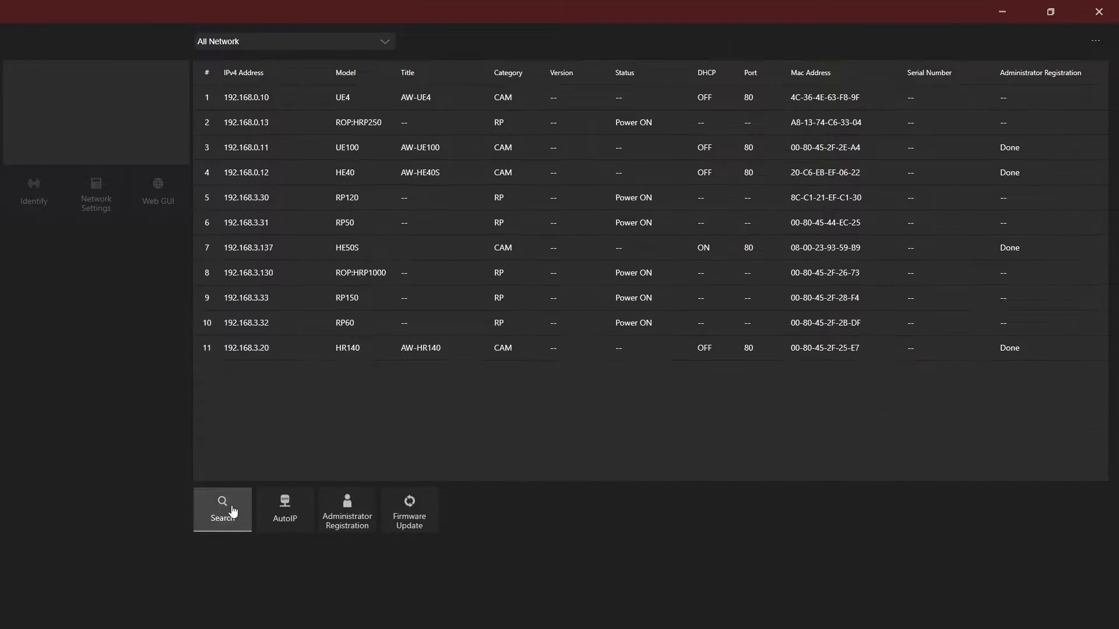
left_click(301, 45)
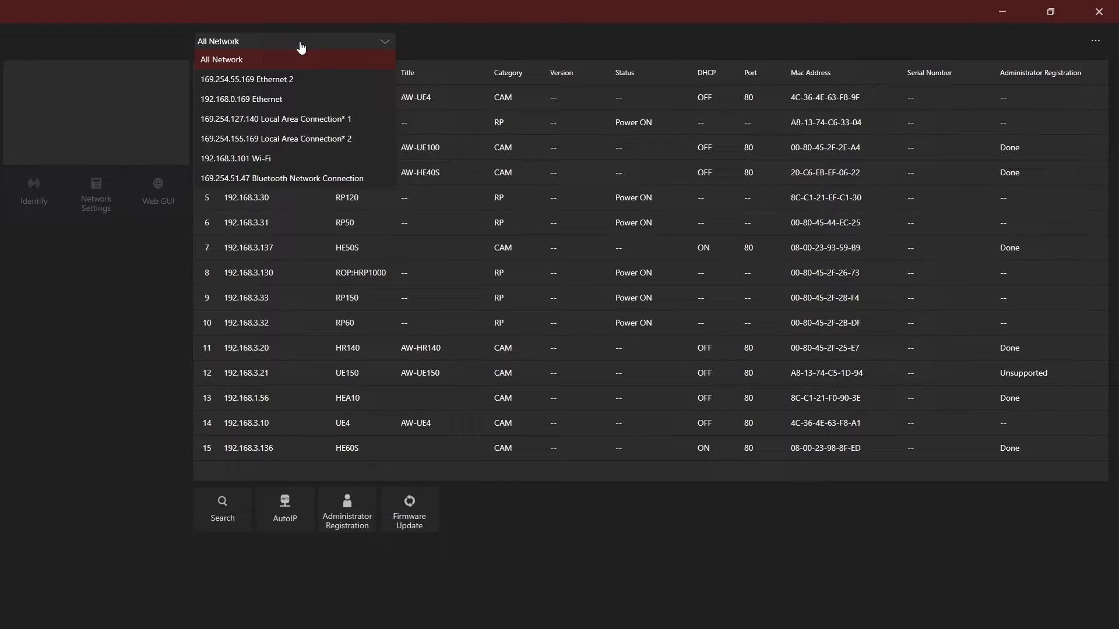
left_click(290, 100)
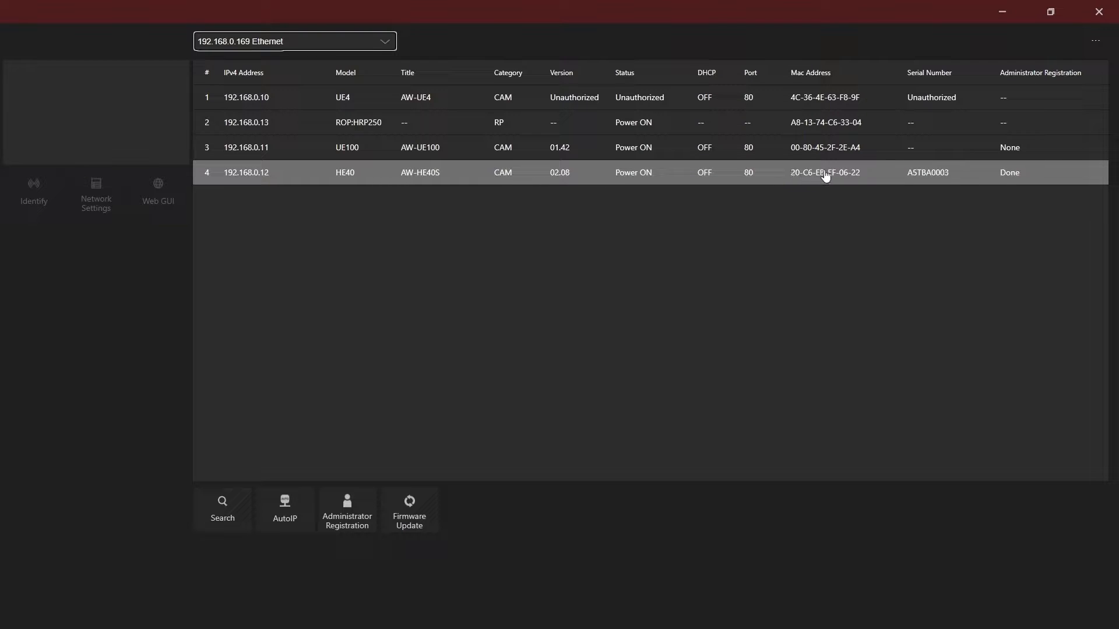
Open the network settings of the AW-HE40S camera and apply them as they are
left_click(583, 181)
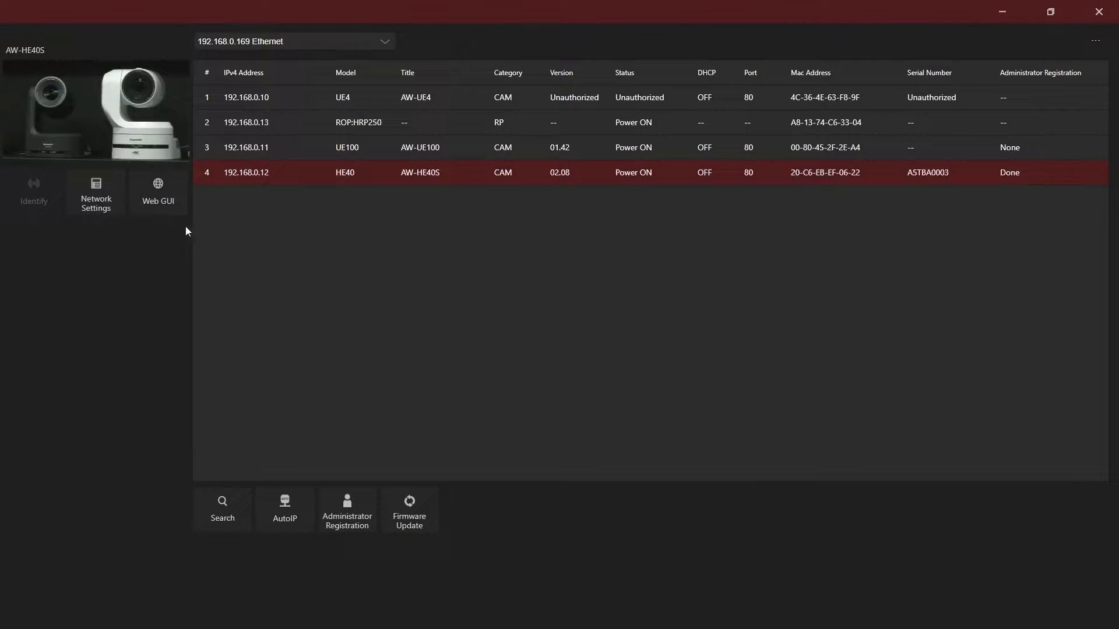
left_click(111, 203)
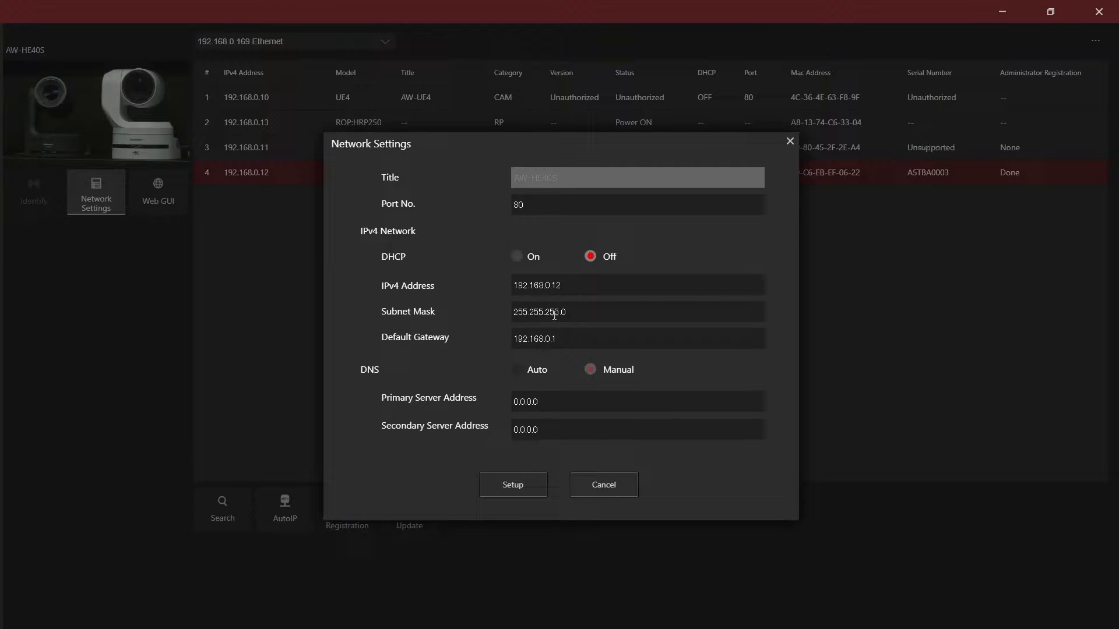
left_click(526, 480)
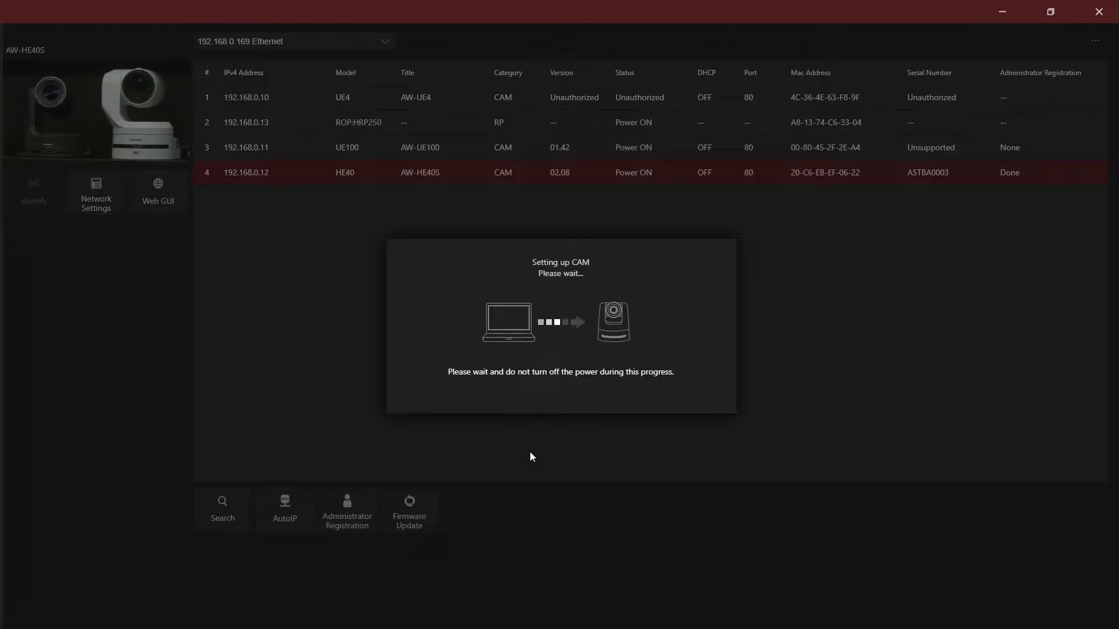
left_click(568, 322)
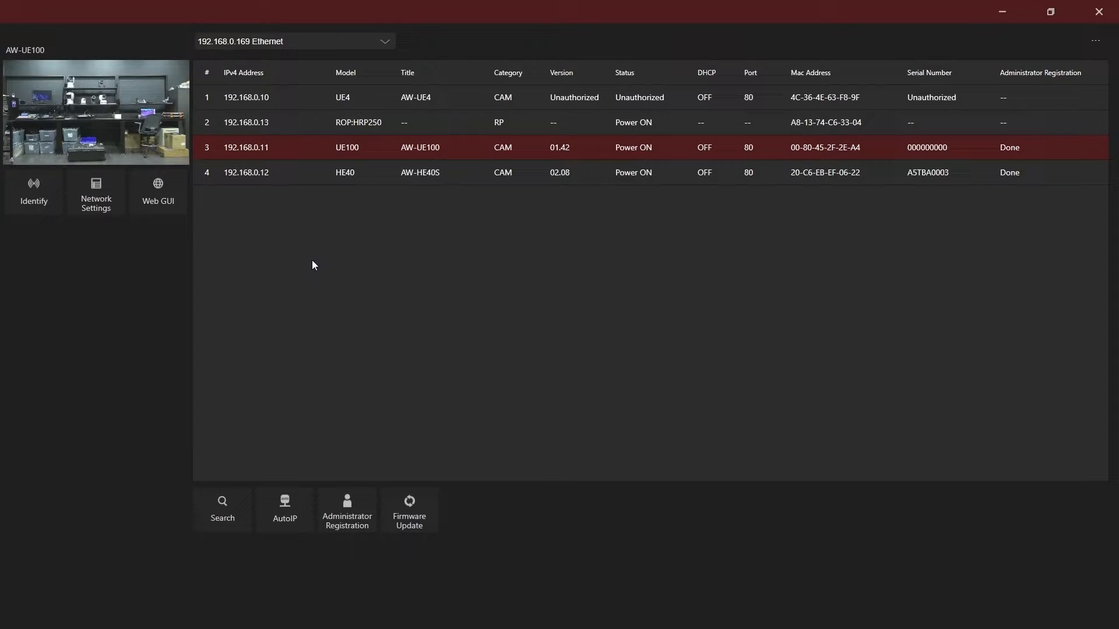
Open the network settings of the AW-UE100 camera, dismissing any notice and reopening them if needed
left_click(107, 194)
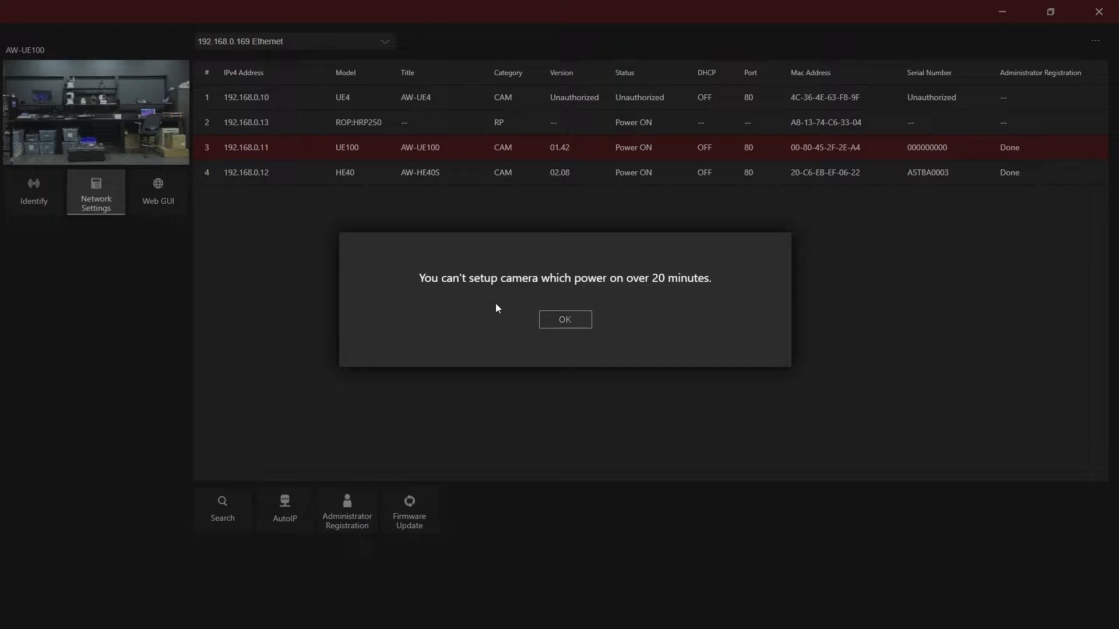
left_click(565, 320)
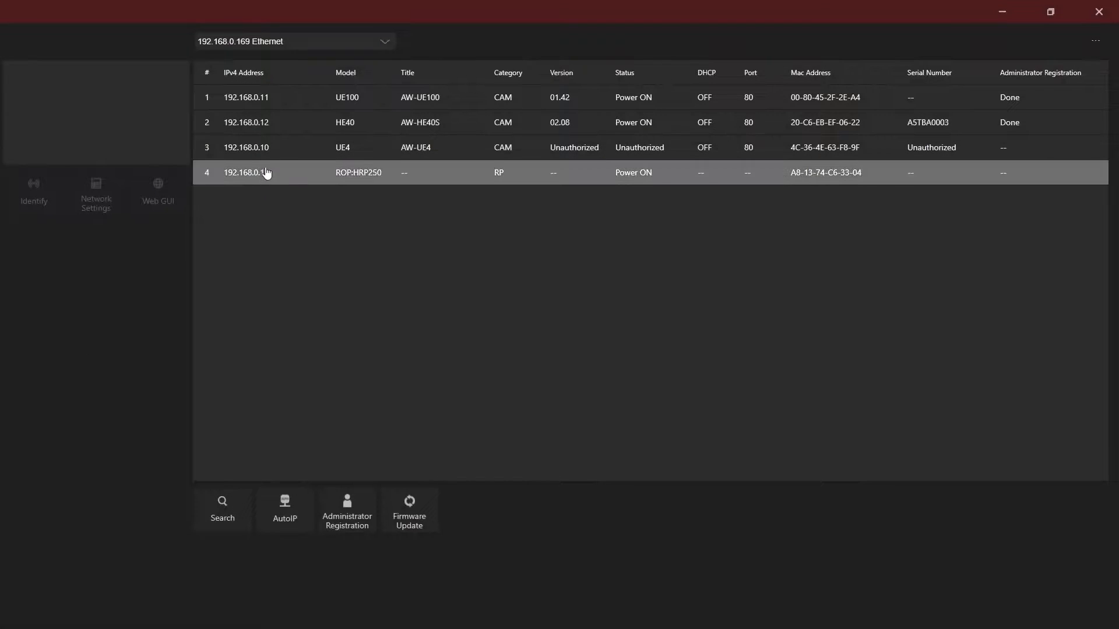
left_click(276, 101)
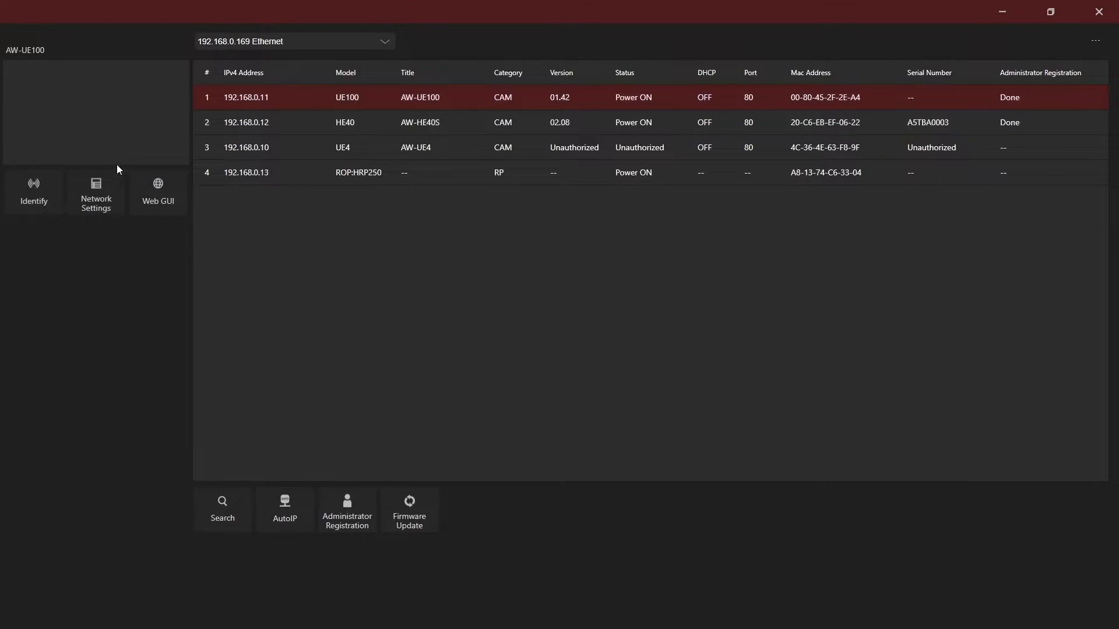
left_click(104, 203)
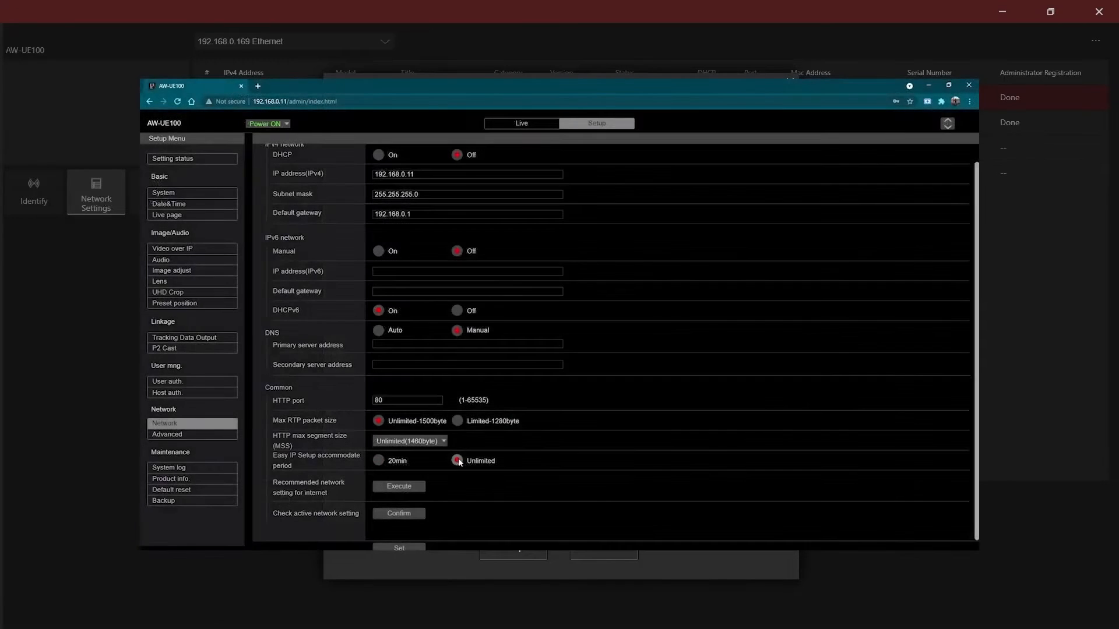
Set the Easy IP Setup accommodate period to Unlimited in the AW-UE100's network setup and apply it
left_click(458, 461)
left_click(399, 548)
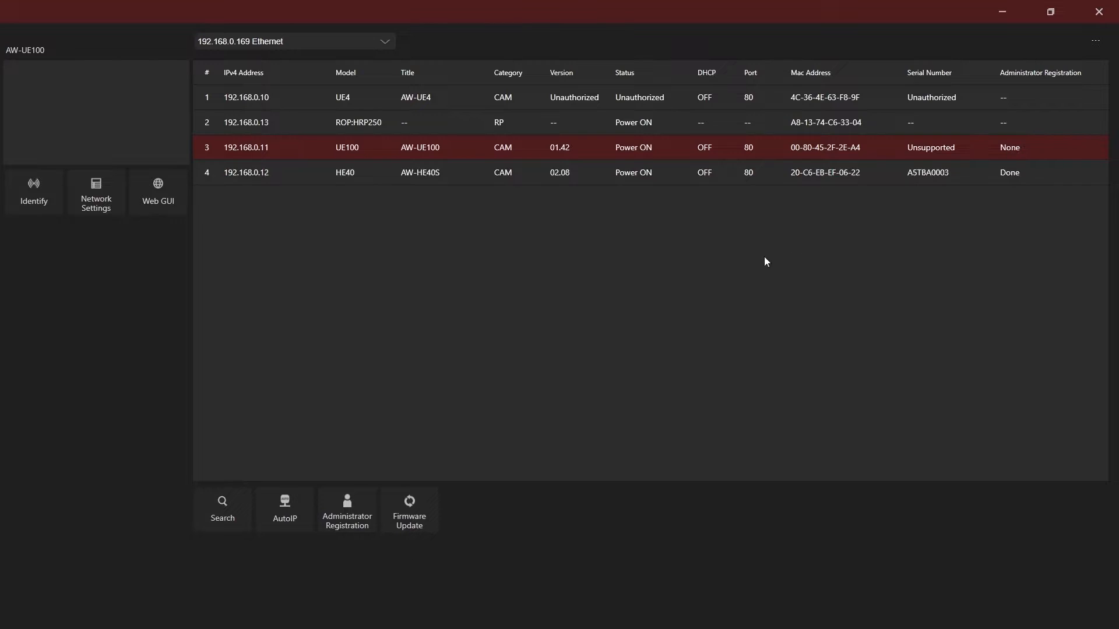
Register an administrator on the AW-UE100 with user ID "admin" and a confirmed password, accepting the password recommendation warning
left_click(347, 525)
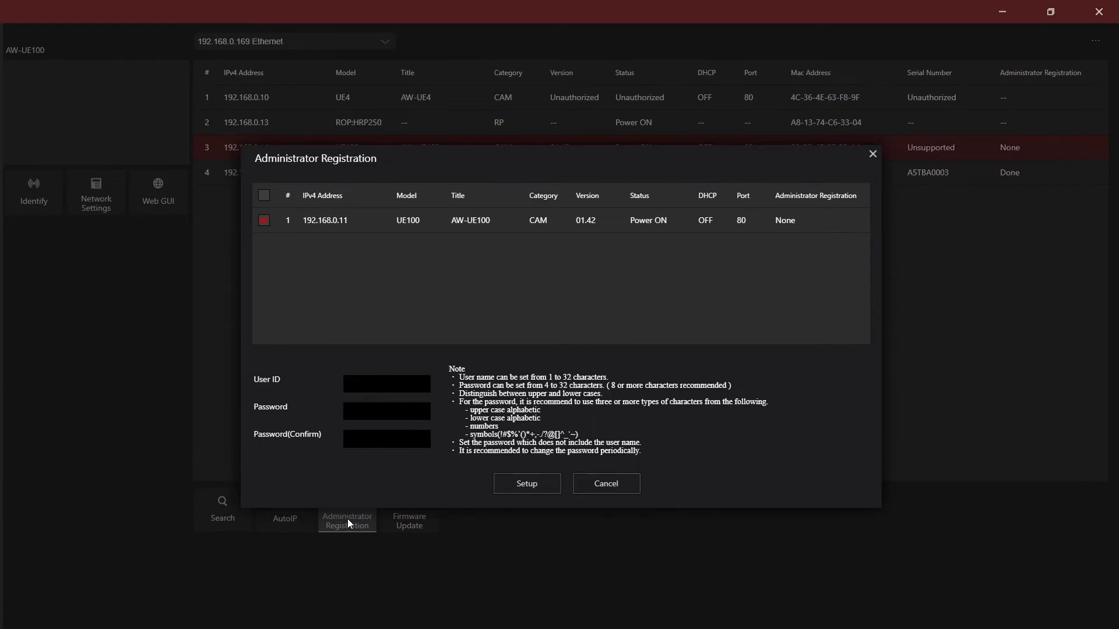
left_click(373, 383)
type("admin")
key("Tab")
type("12345")
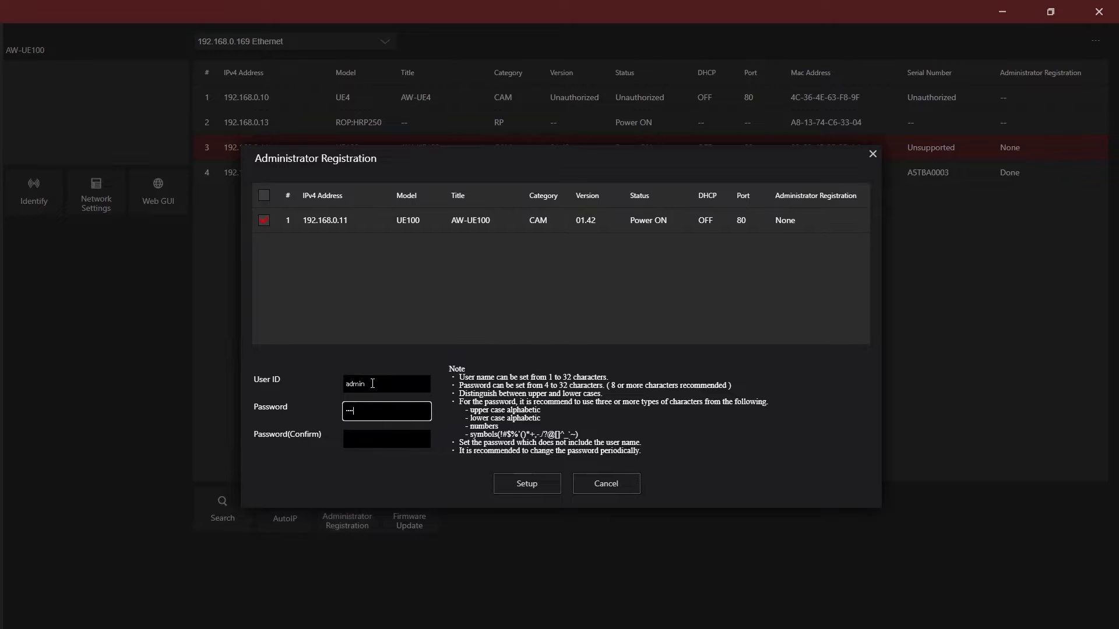
key("Tab")
type("1234")
left_click(540, 483)
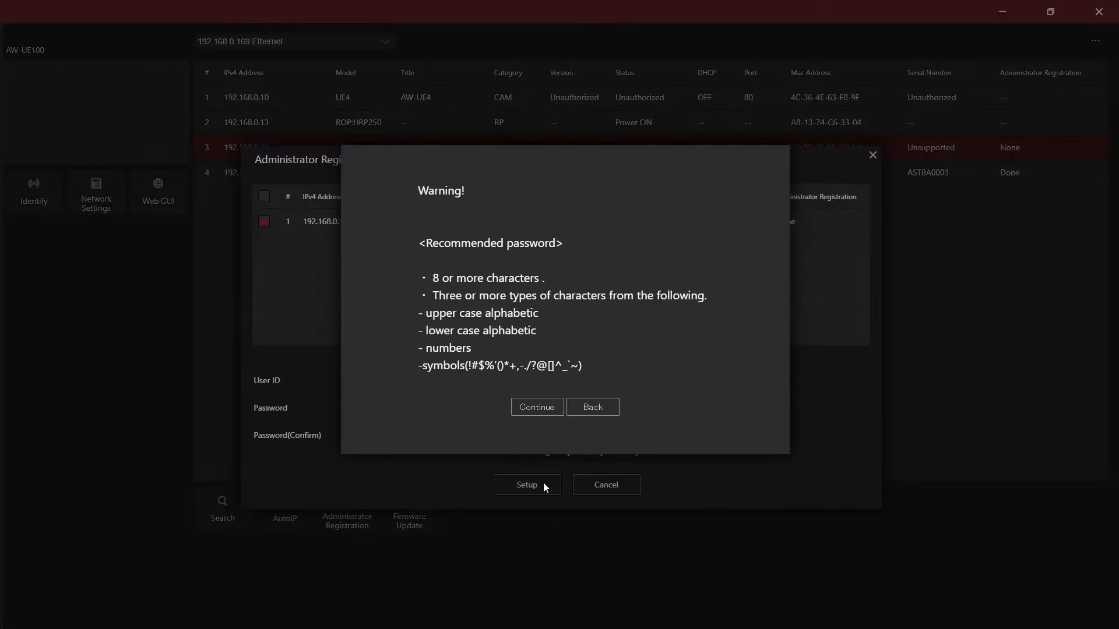
left_click(542, 407)
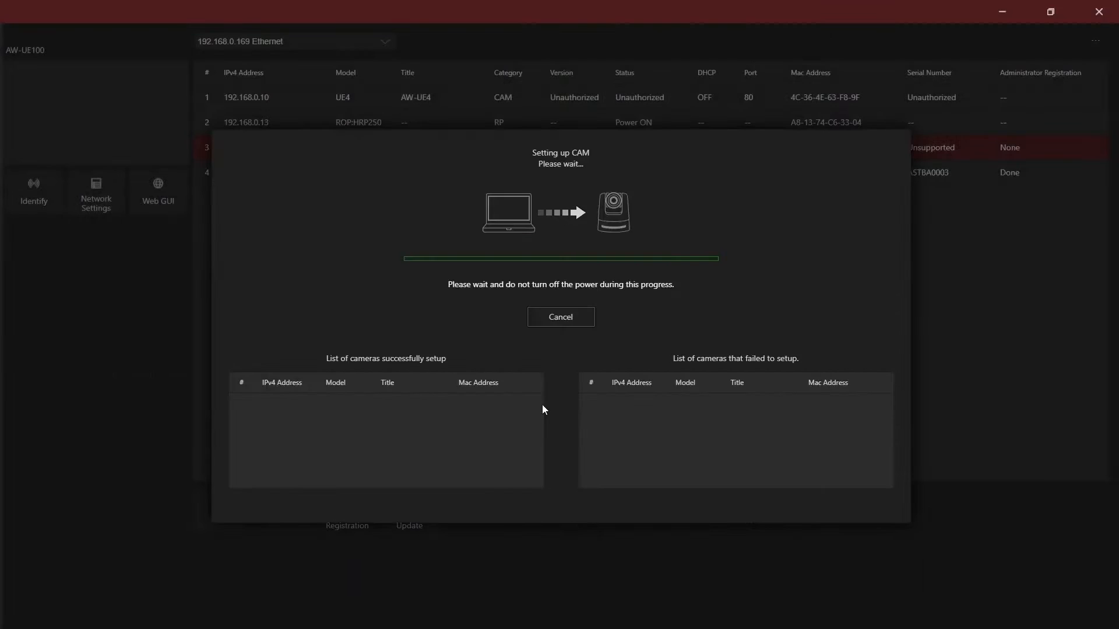
left_click(542, 408)
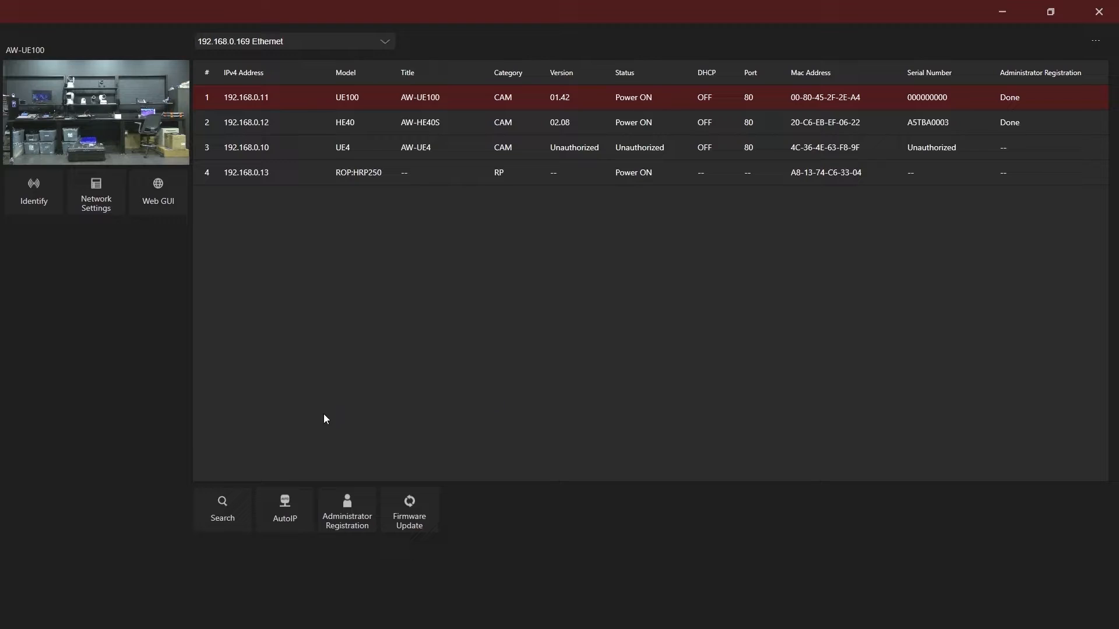
Configure Auto IP for all listed cameras with the start address 192.168.0.10
left_click(292, 515)
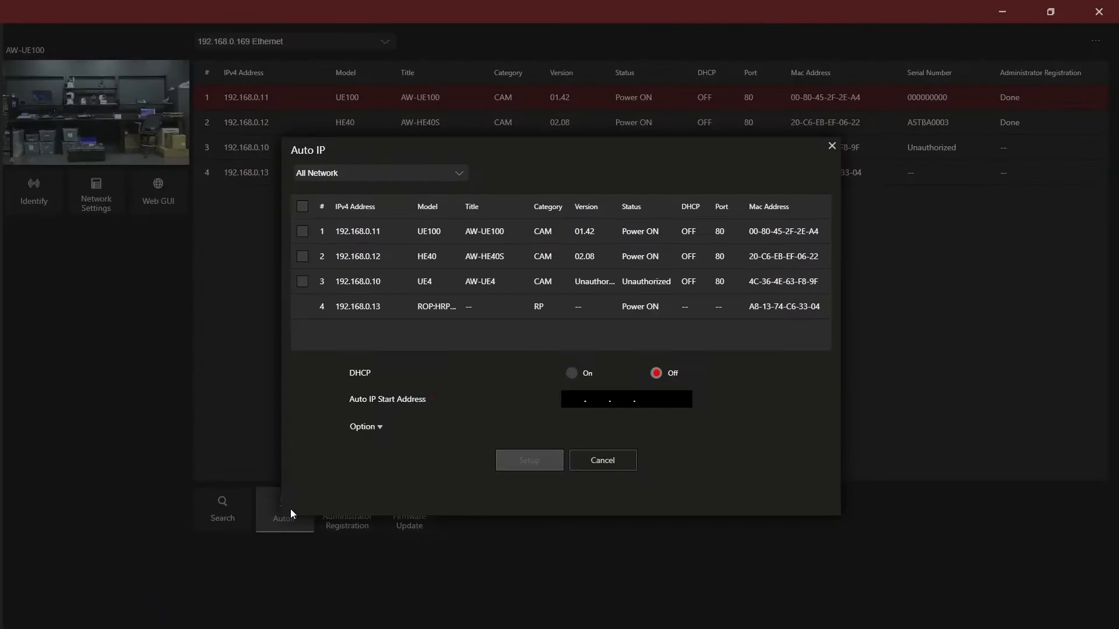
left_click(304, 209)
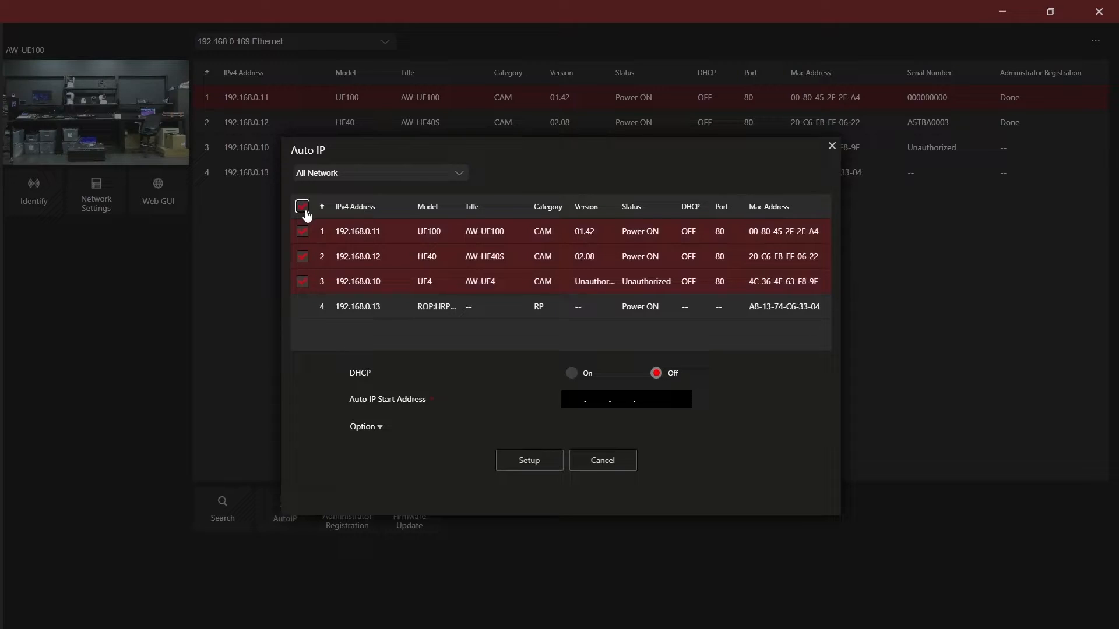
left_click(570, 399)
type("192.168.0.10")
Add the optional Auto IP settings: subnet mask 255.255.255.0 and default gateway 192.168.0.1
left_click(379, 428)
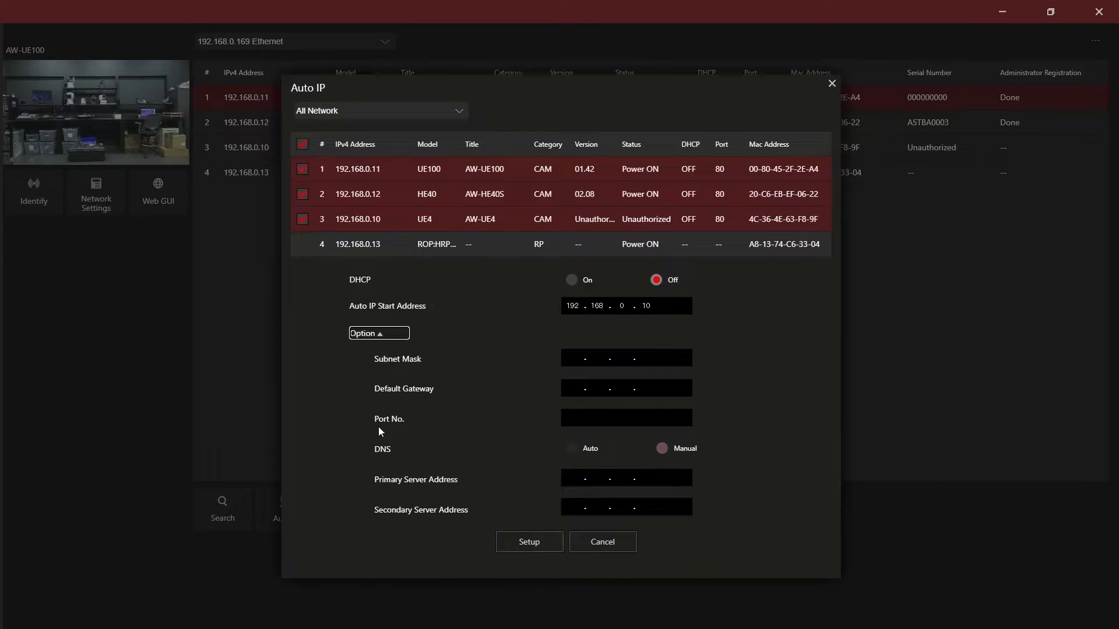
left_click(574, 357)
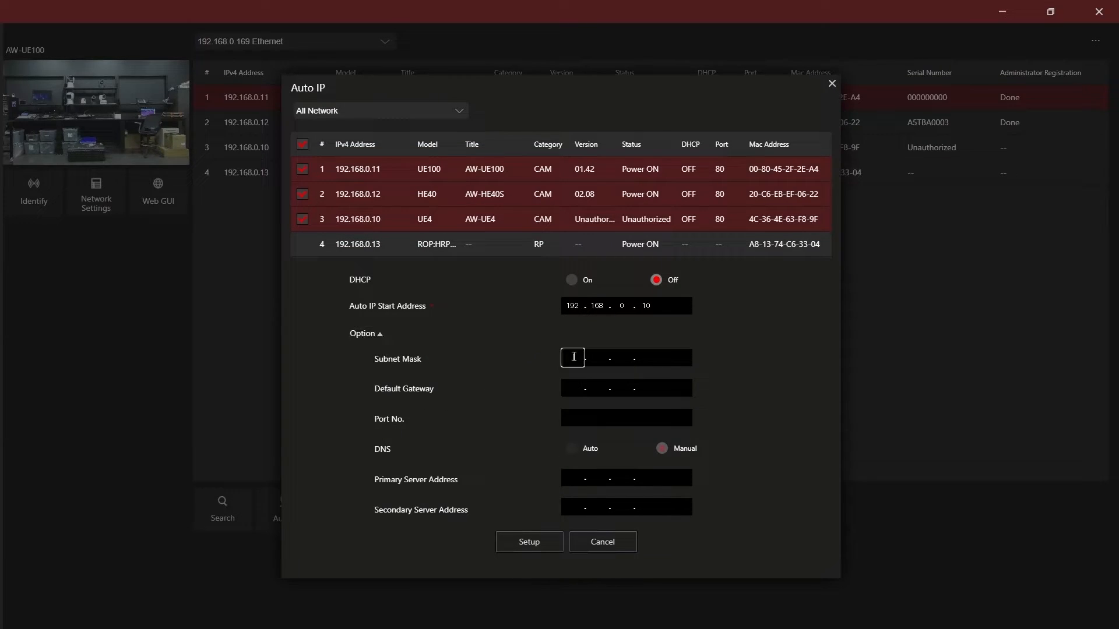
type("255.255.255.0")
left_click(576, 390)
type("192.168.0.1")
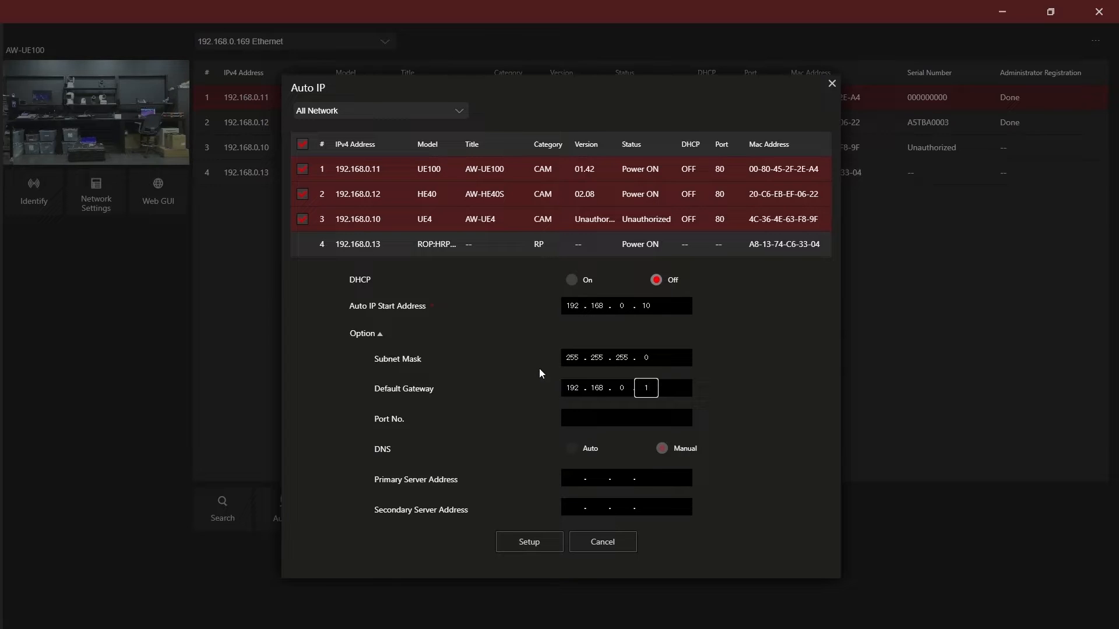
Apply the Auto IP setup to the cameras and search the network again for devices
left_click(523, 546)
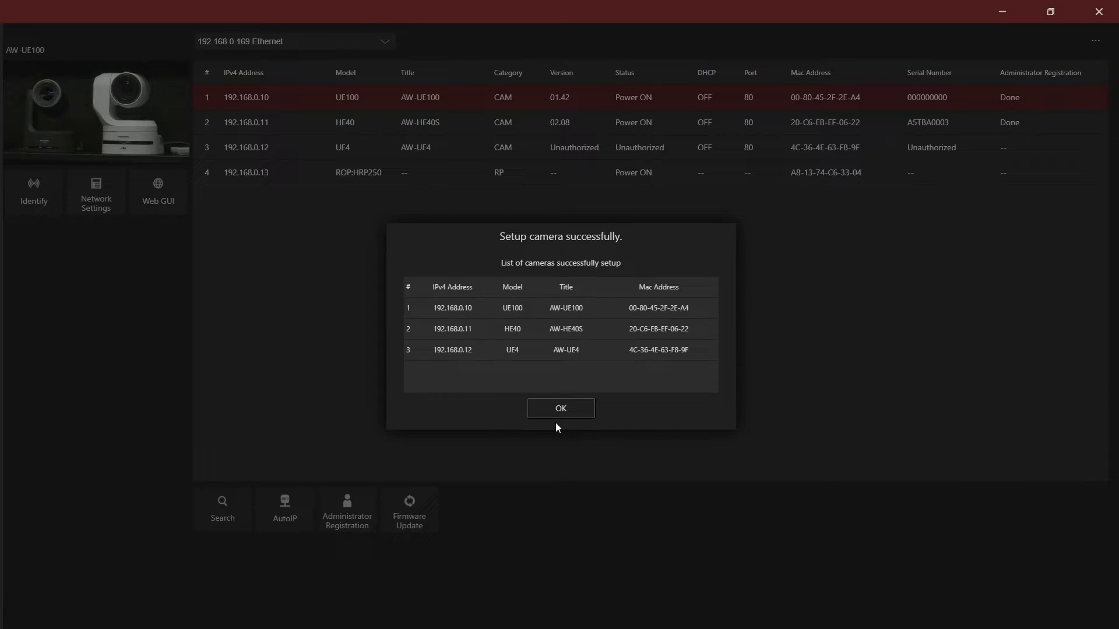
left_click(556, 415)
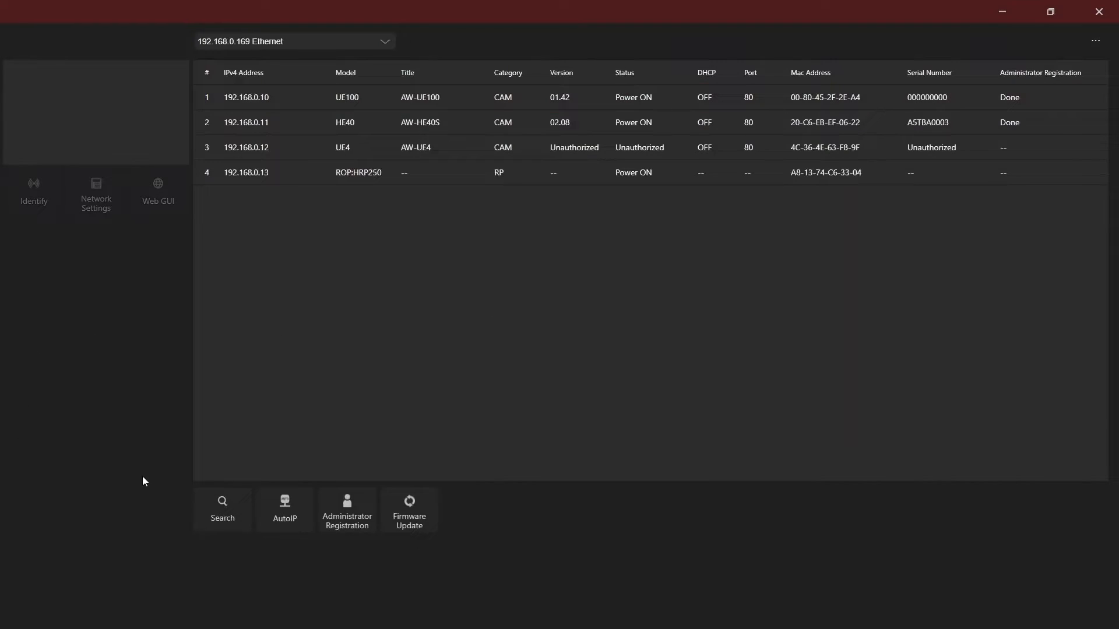
left_click(222, 506)
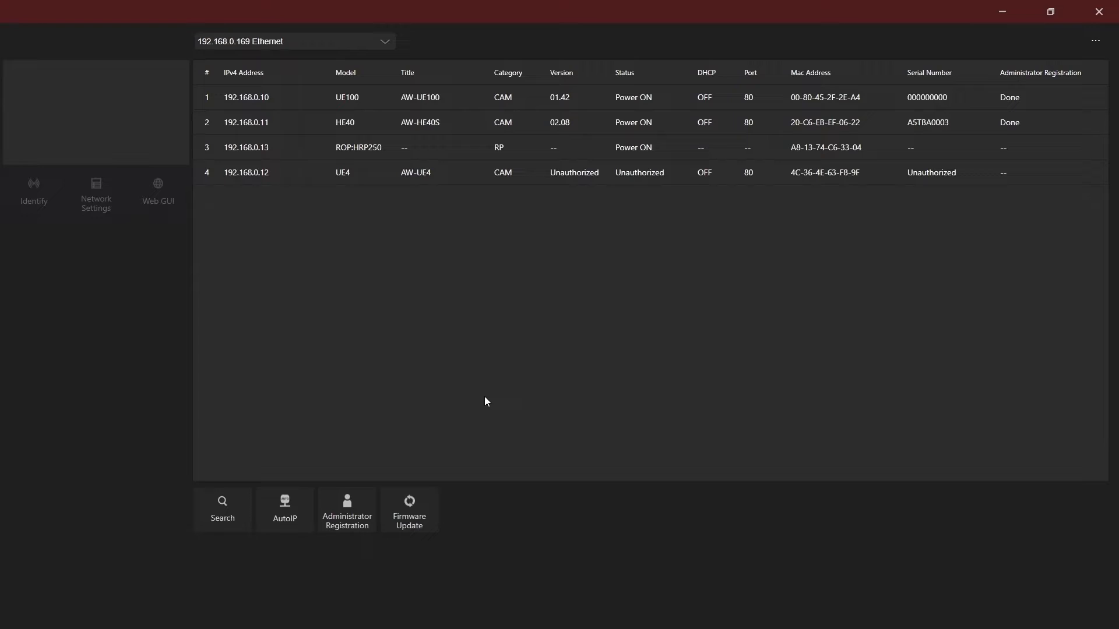
Run an automatic firmware update on the AW-UE100, entering the user ID "admin" and the account password
left_click(419, 513)
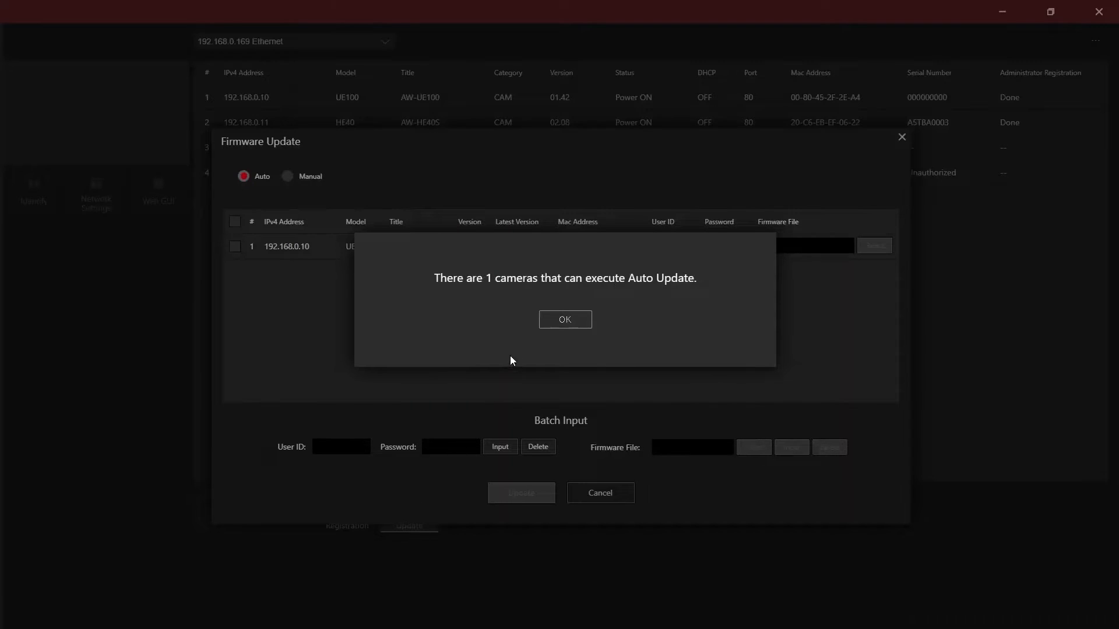
left_click(554, 322)
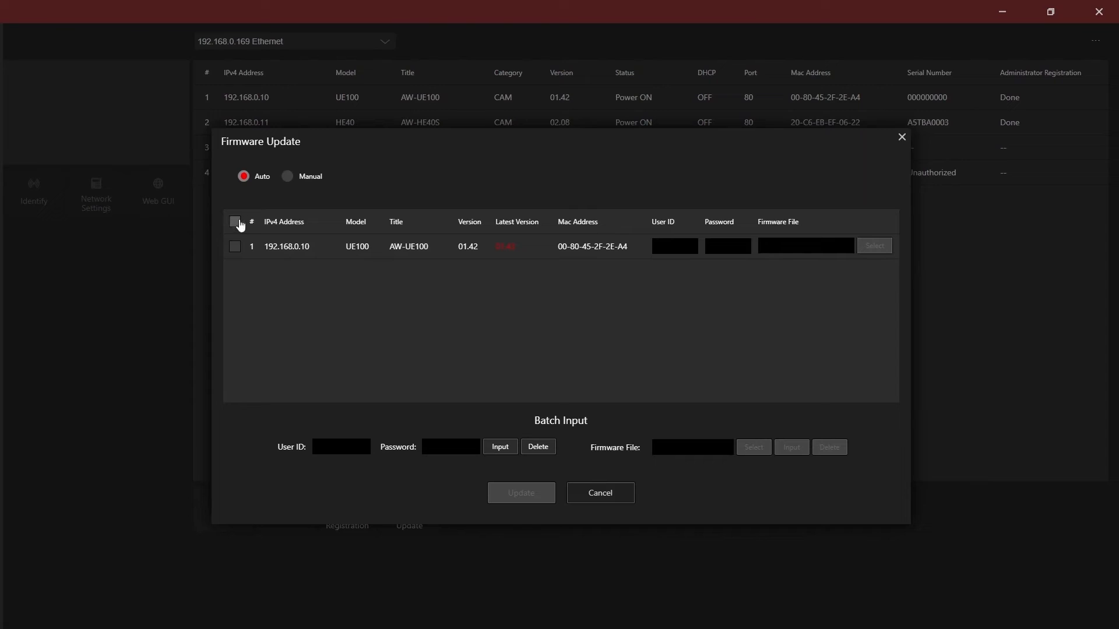
left_click(235, 246)
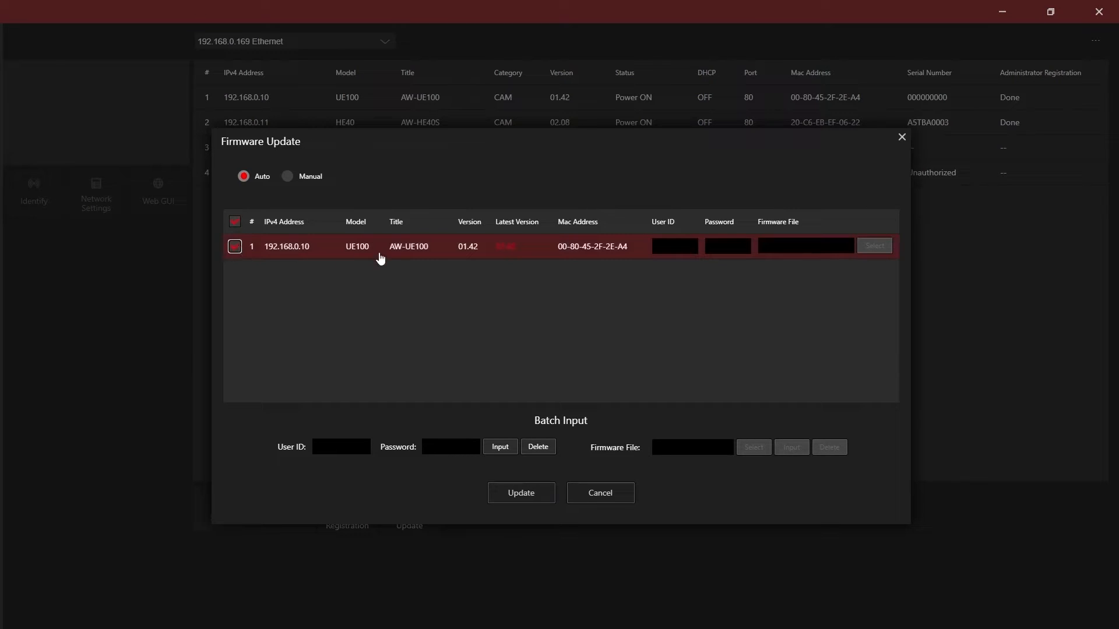
left_click(663, 246)
type("admin")
left_click(709, 246)
left_click(520, 492)
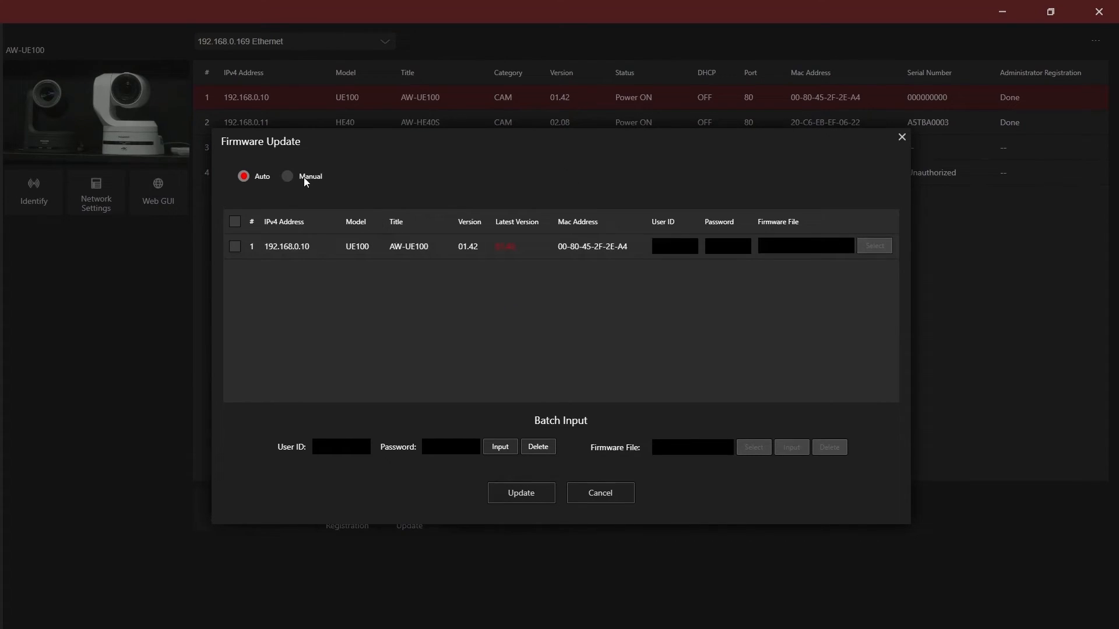
Switch the firmware update to manual, assign UPDATE.HDC from the USB drive to the AW-UE100, and enter its user ID
left_click(287, 177)
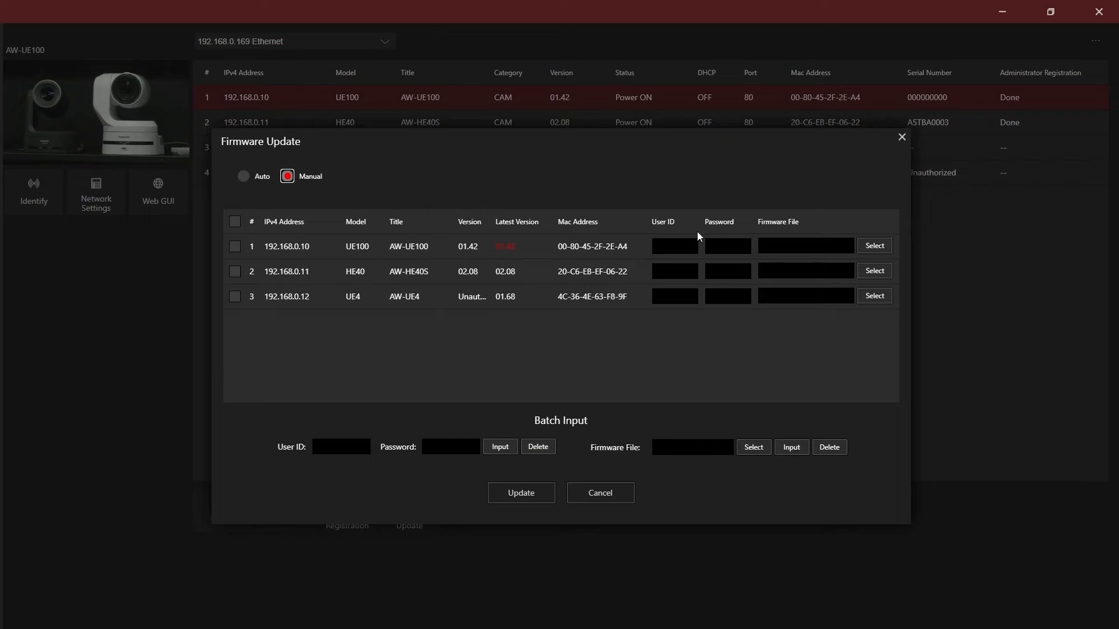
left_click(873, 246)
left_click(302, 86)
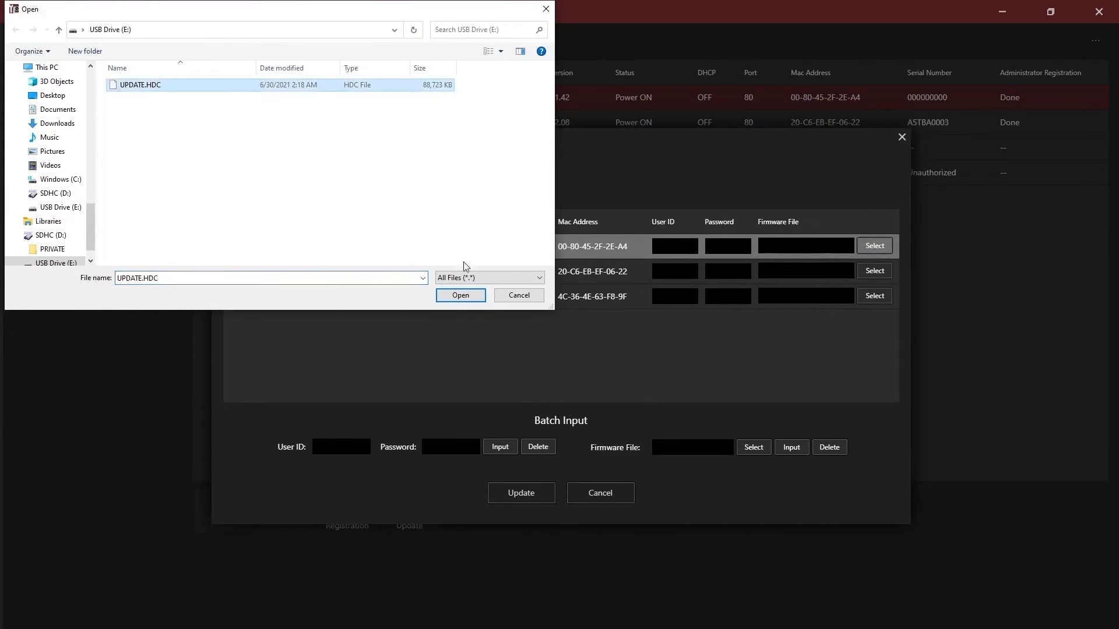
left_click(475, 298)
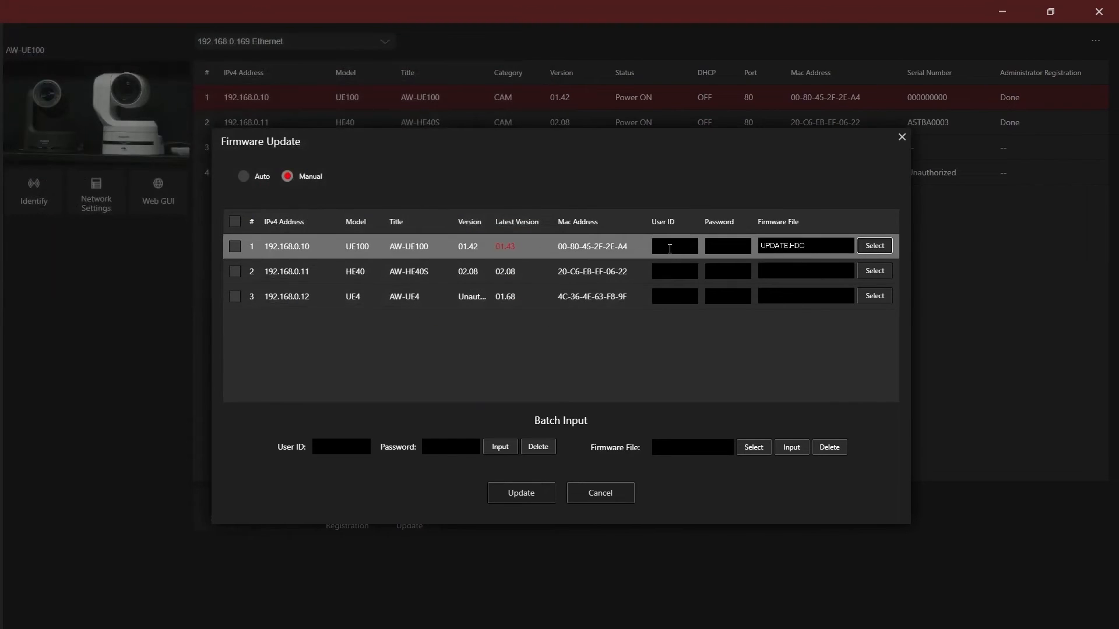
left_click(670, 247)
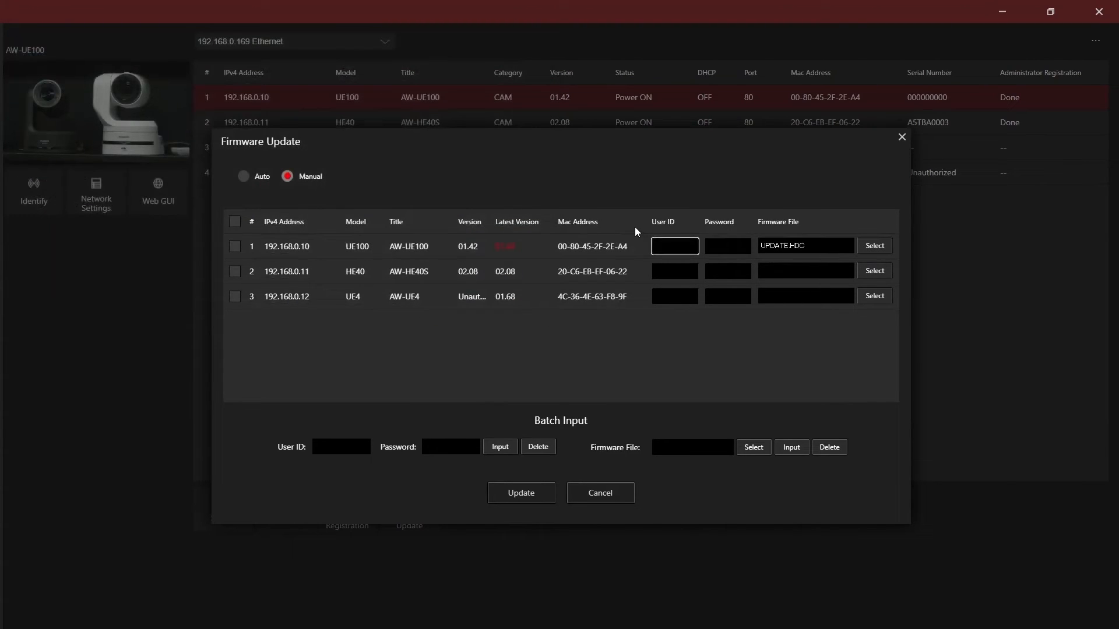
type("min")
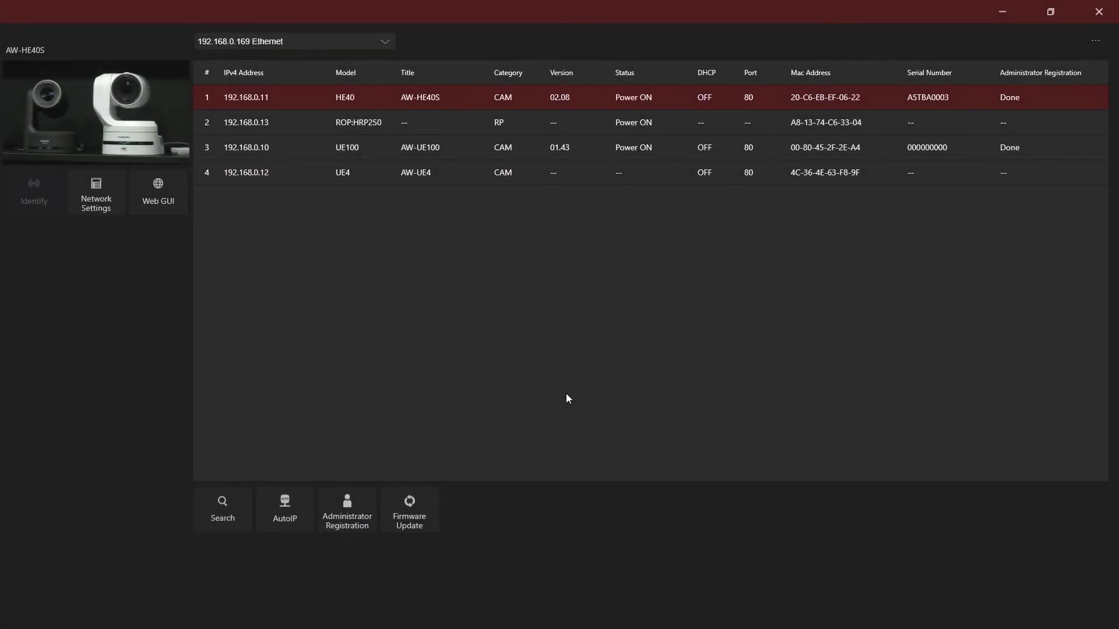
Open the web GUI of the AW-HE40S camera
left_click(374, 99)
left_click(374, 99)
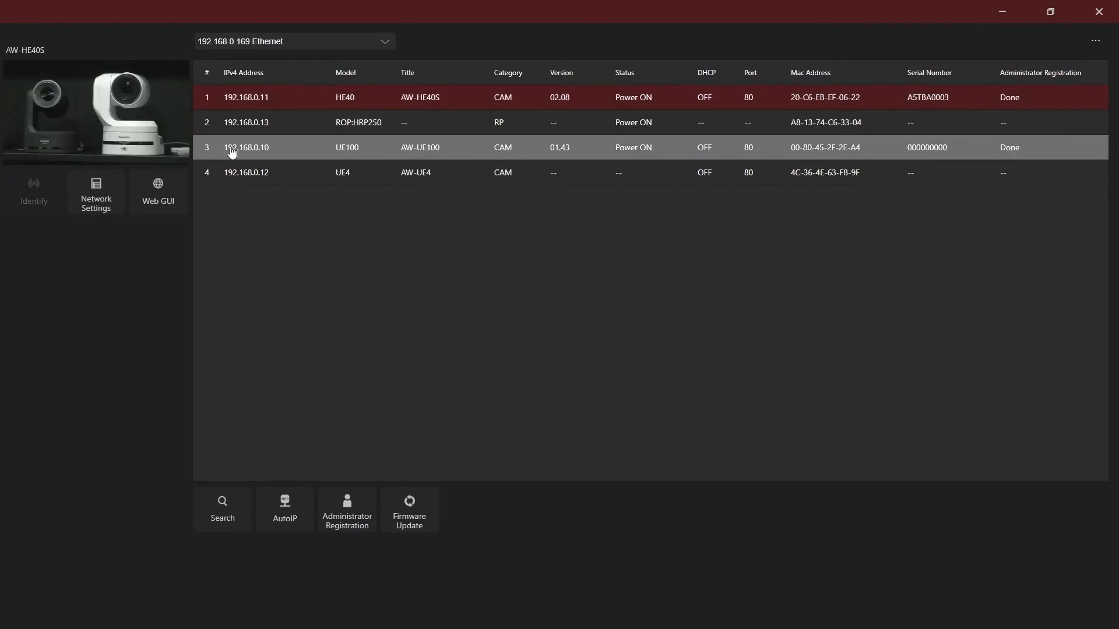
left_click(172, 200)
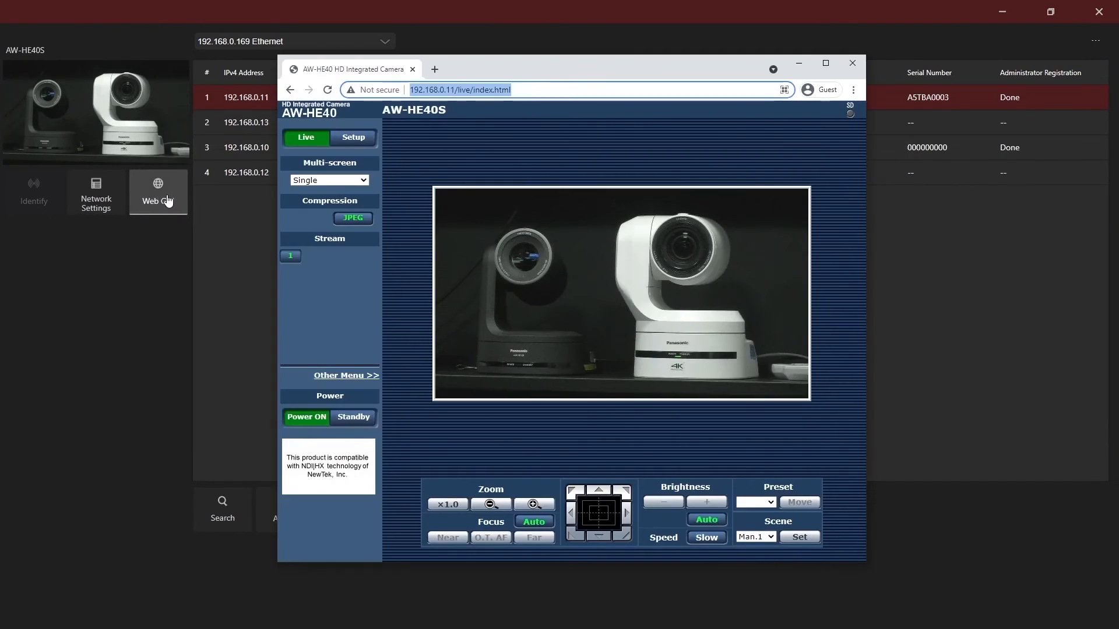